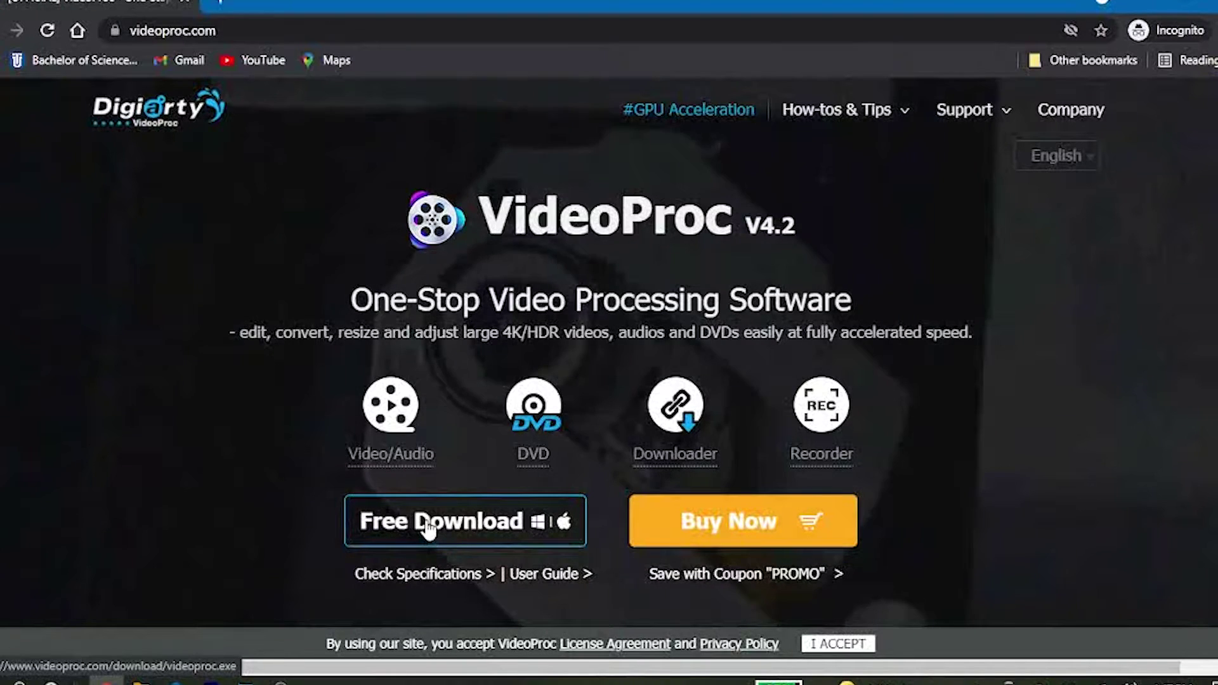
- Download the free VideoProc installer, set it to open when done, and dismiss the promotional offer
{"action": "left_click", "coordinate": [426, 526]}
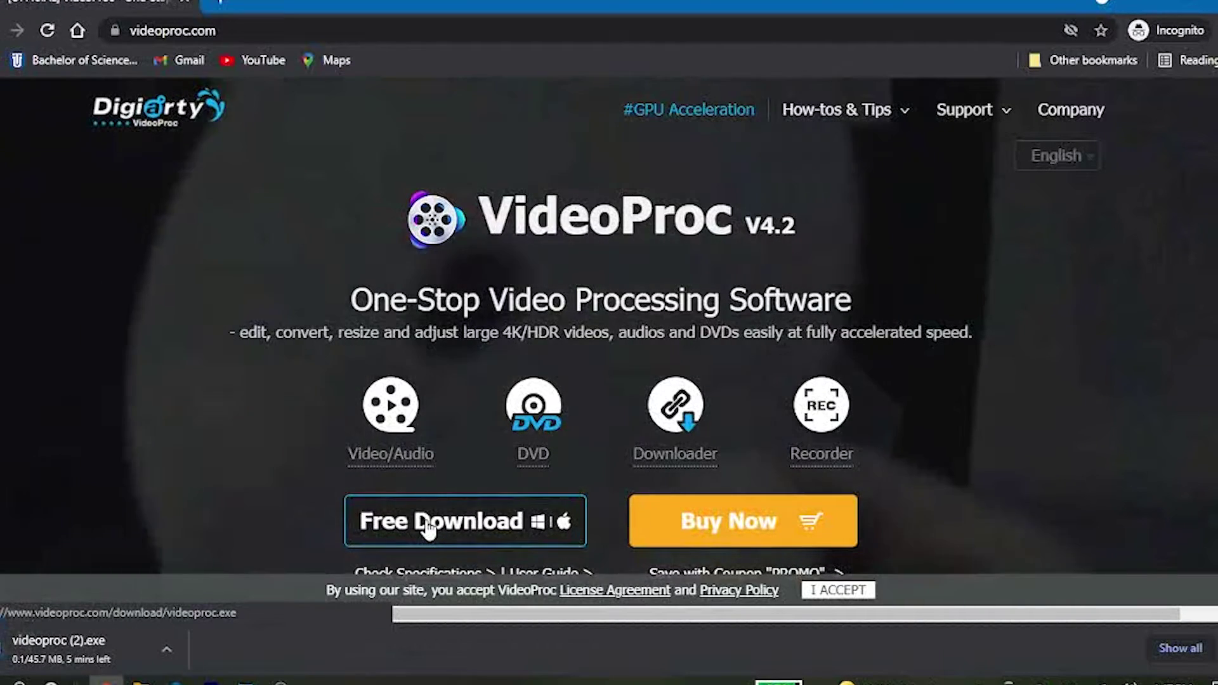
{"action": "left_click", "coordinate": [166, 648]}
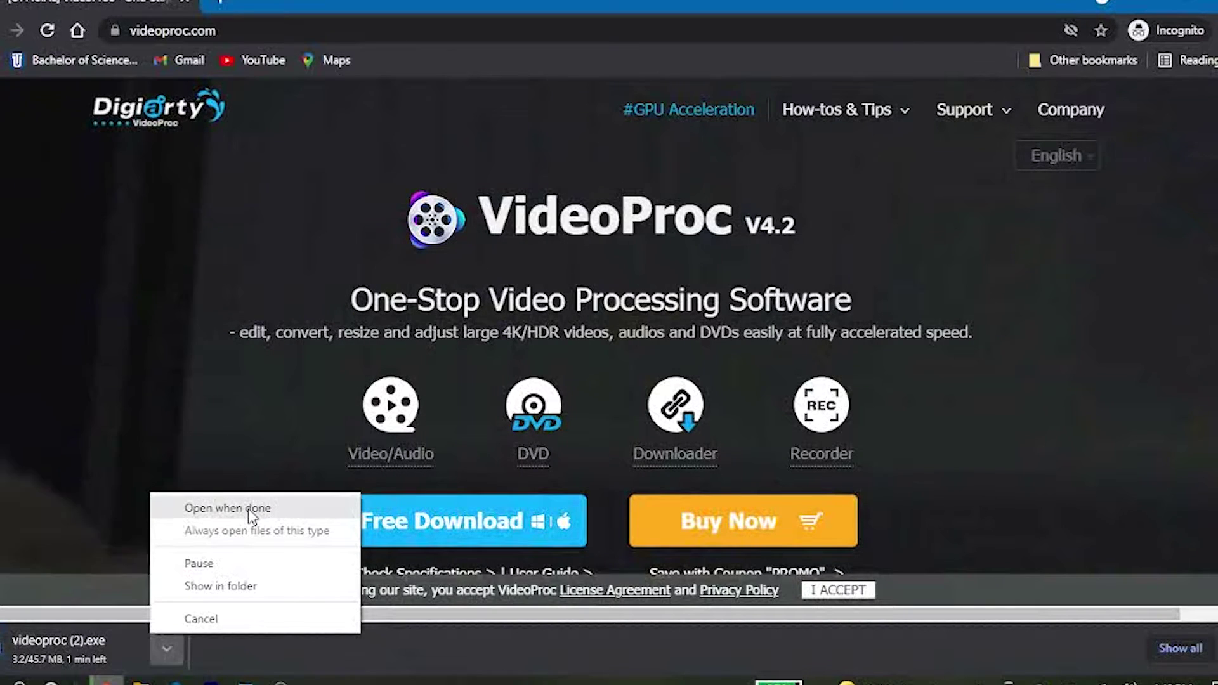
{"action": "left_click", "coordinate": [248, 508]}
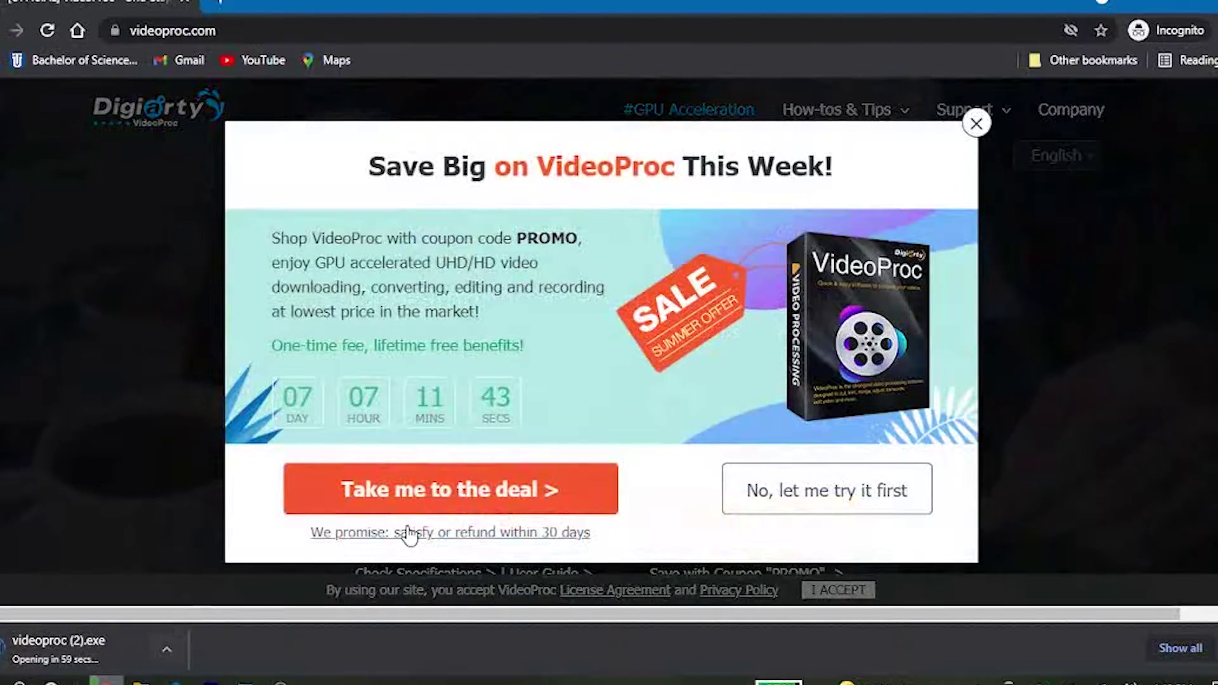
{"action": "left_click", "coordinate": [976, 125]}
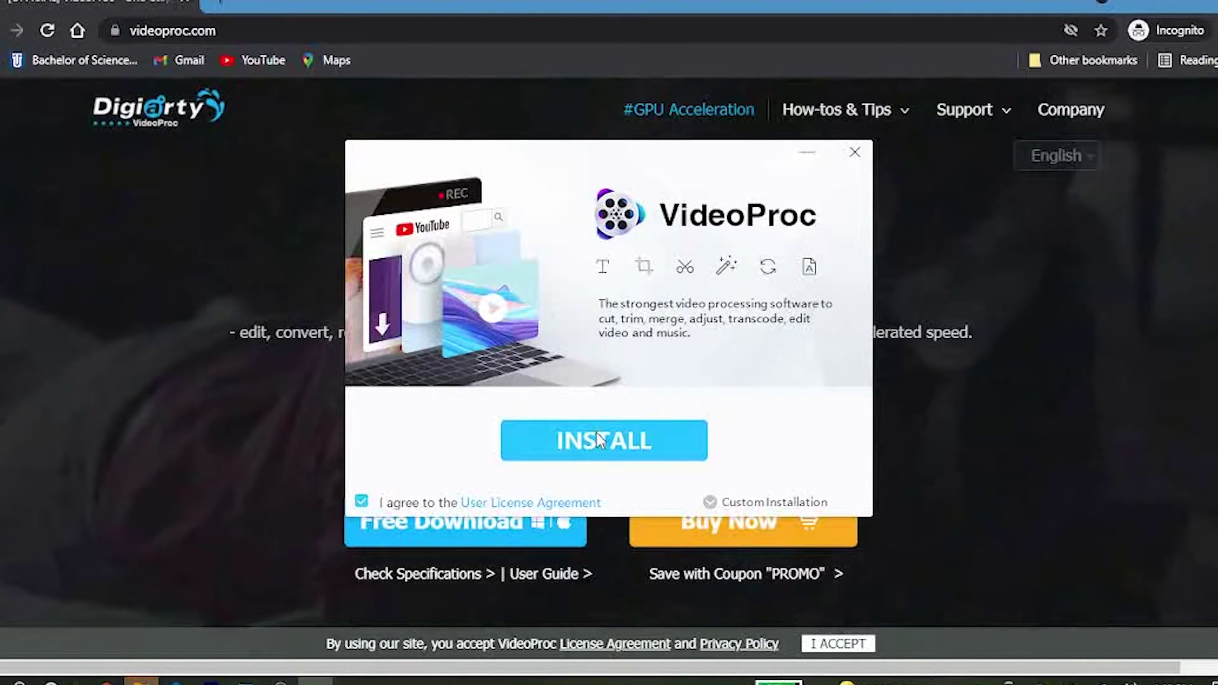
- Quit the VideoProc installer without installing, and hide the icons on the Windows desktop
{"action": "left_click", "coordinate": [855, 153]}
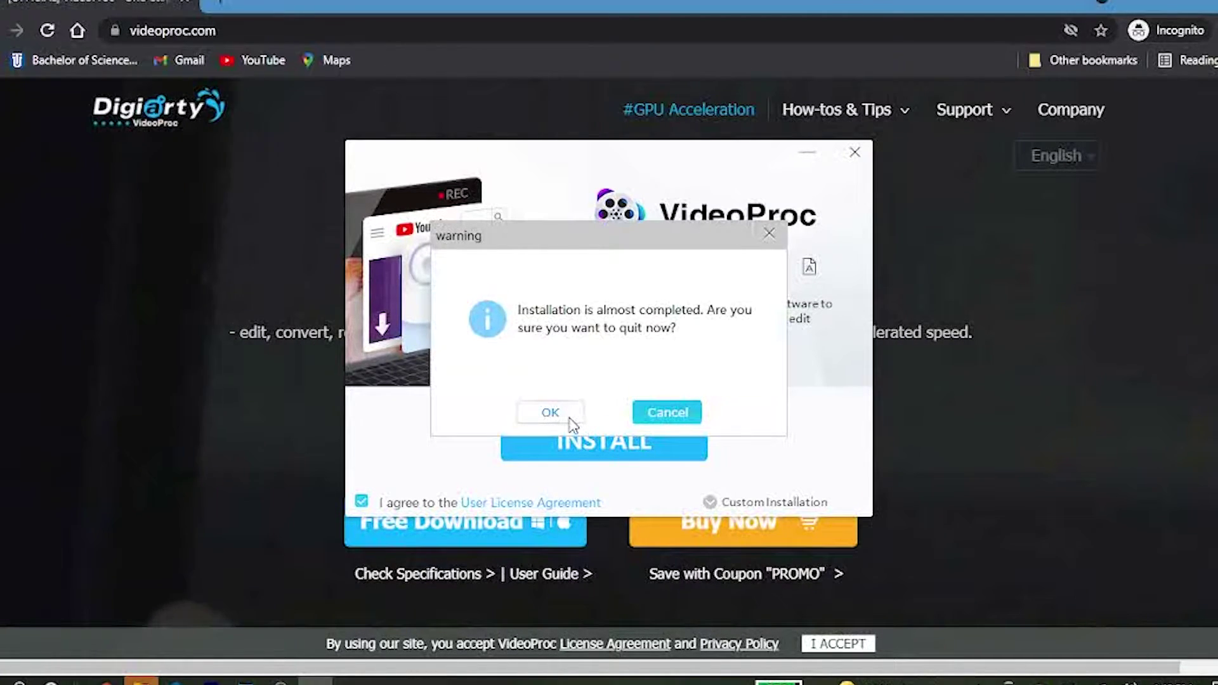
{"action": "left_click", "coordinate": [568, 419]}
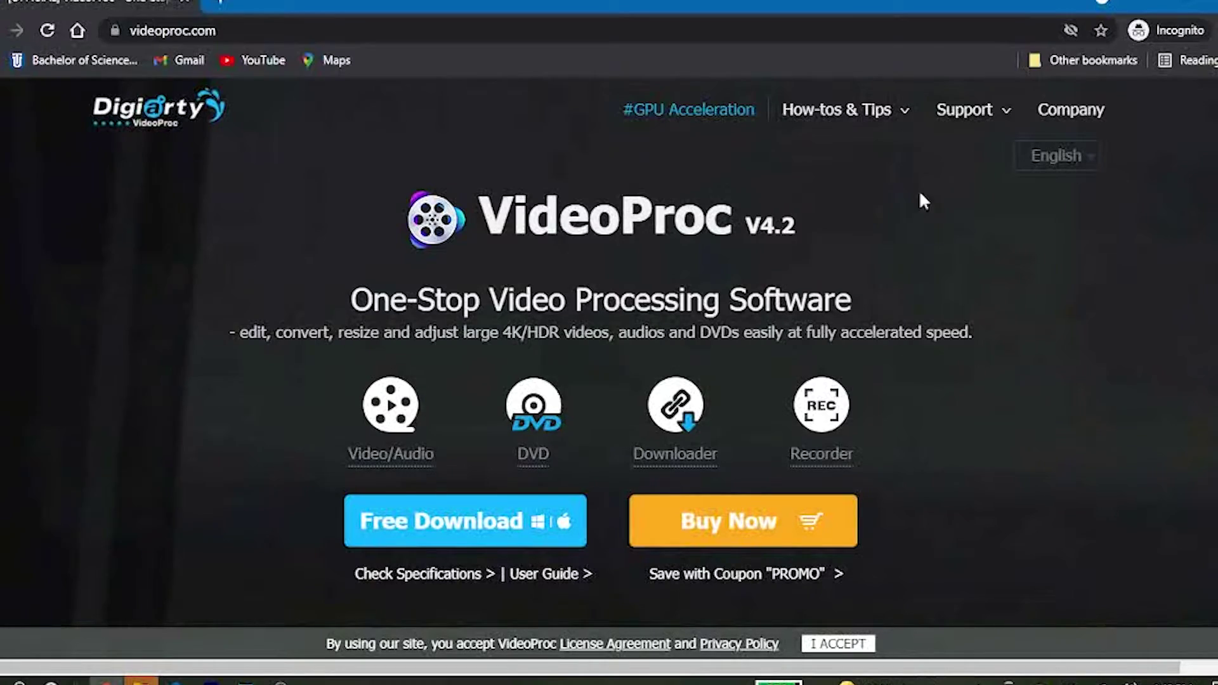
{"action": "key", "text": "super+d"}
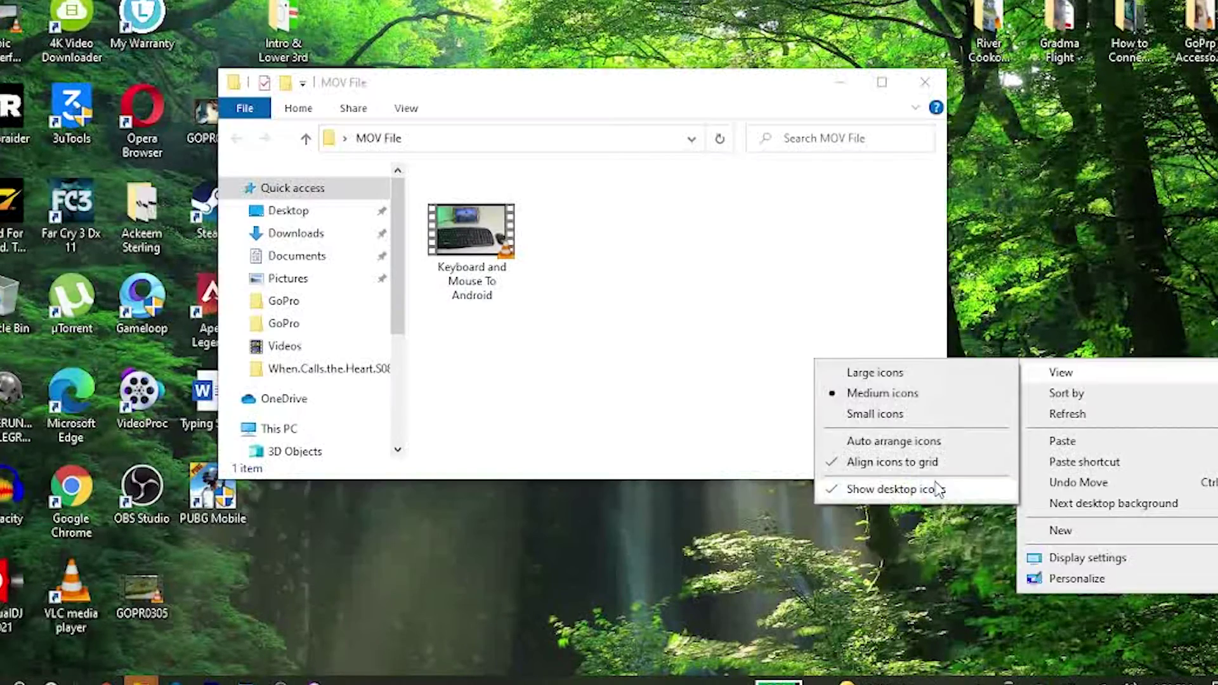
{"action": "left_click", "coordinate": [930, 488]}
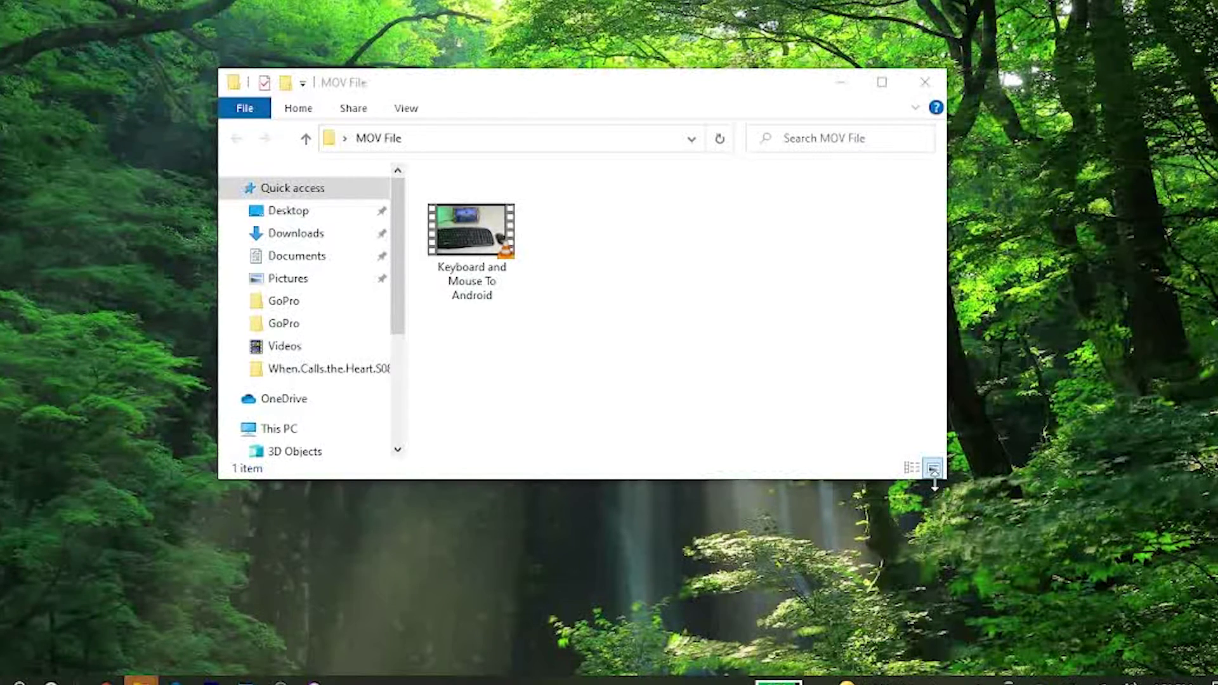
- Check the file properties of the Keyboard and Mouse To Android video in the MOV File folder and preview it in VLC
{"action": "left_click", "coordinate": [464, 251]}
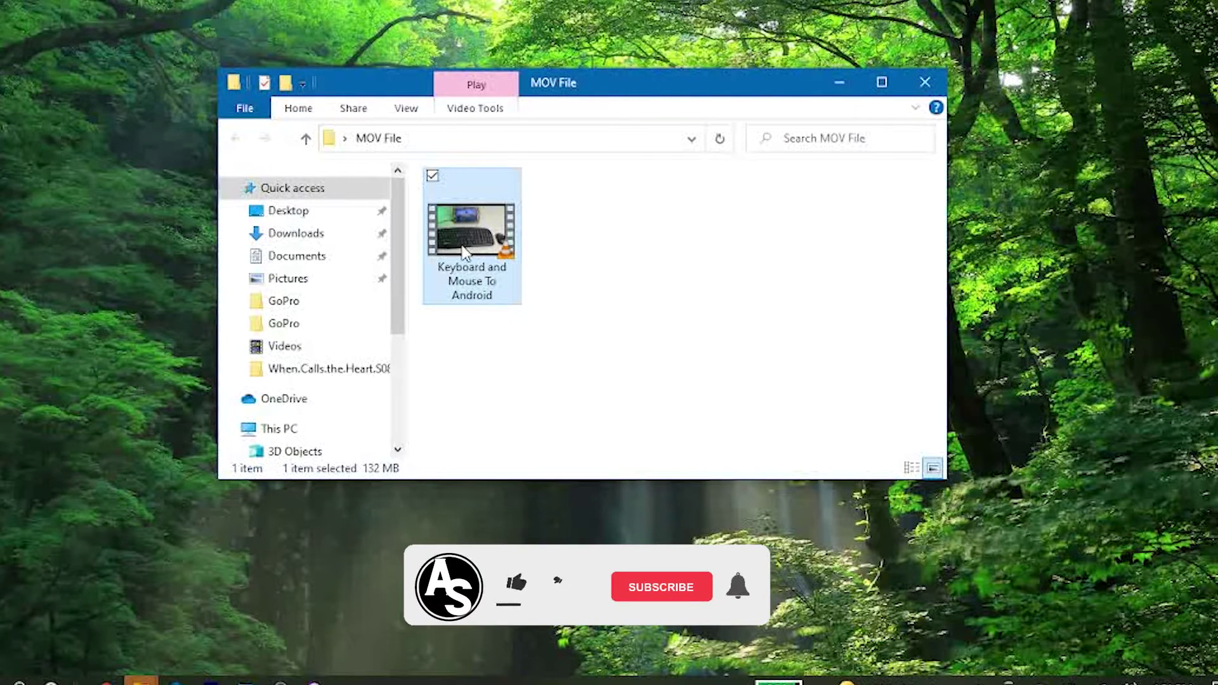
{"action": "left_click", "coordinate": [540, 344]}
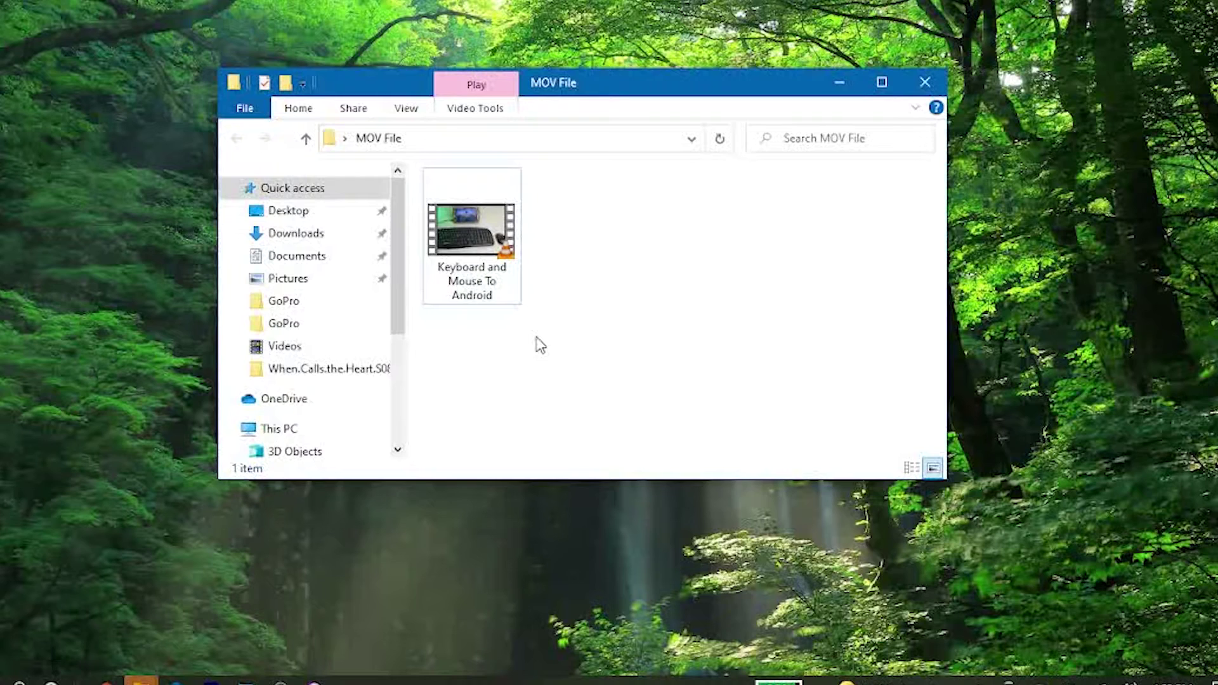
{"action": "left_click", "coordinate": [461, 246]}
{"action": "double_click", "coordinate": [458, 242]}
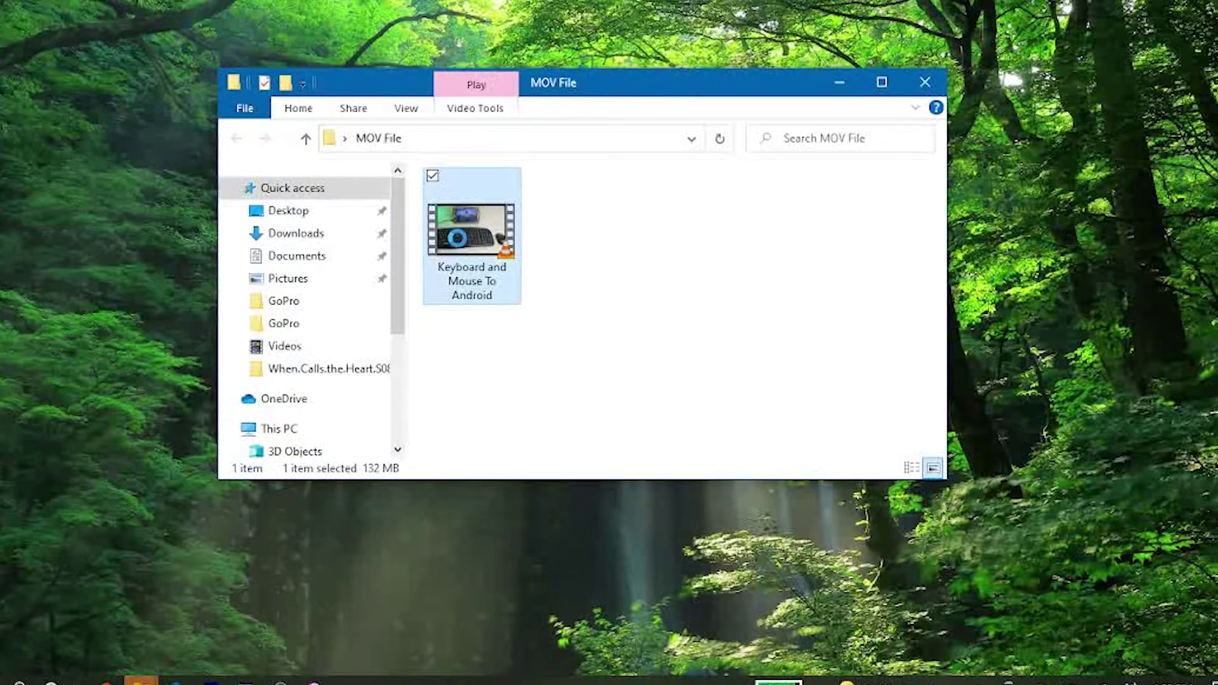
{"action": "right_click", "coordinate": [459, 245]}
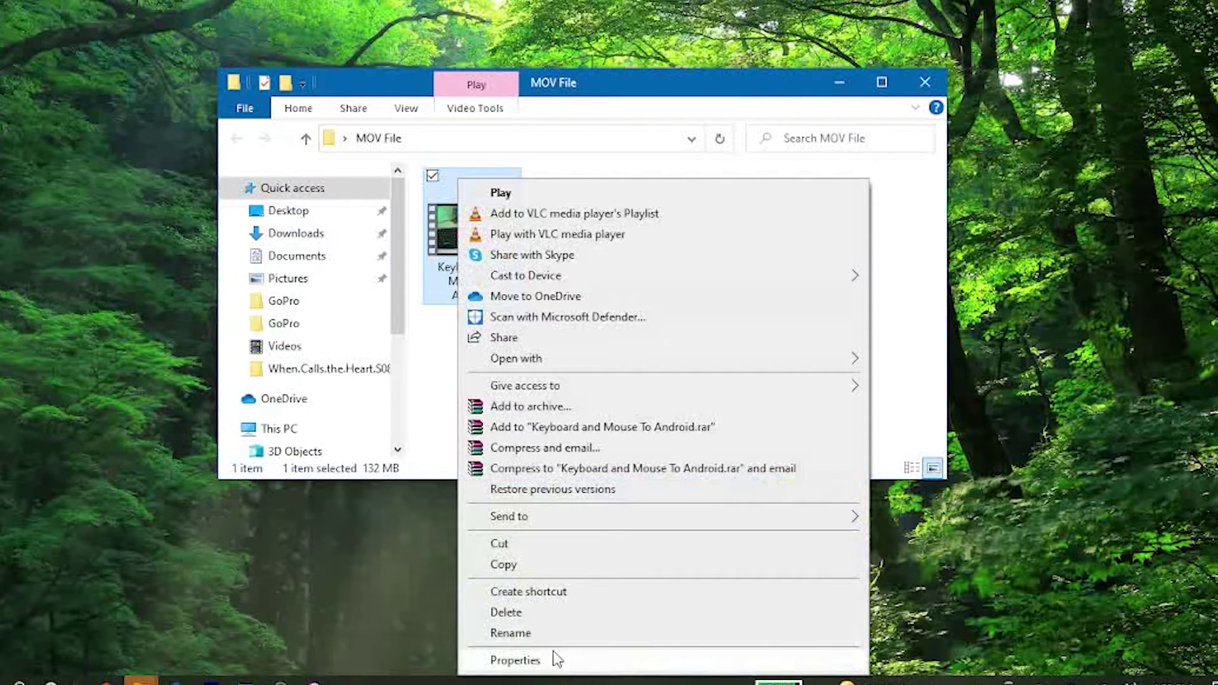
{"action": "left_click", "coordinate": [424, 265]}
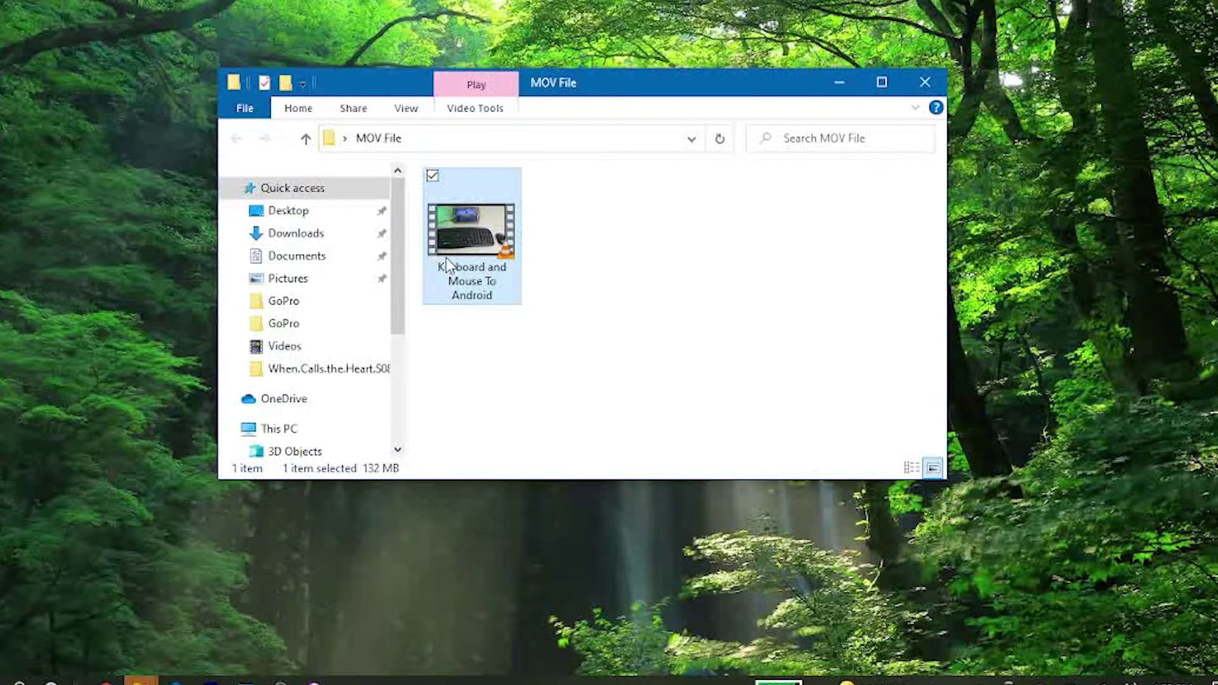
{"action": "right_click", "coordinate": [446, 259]}
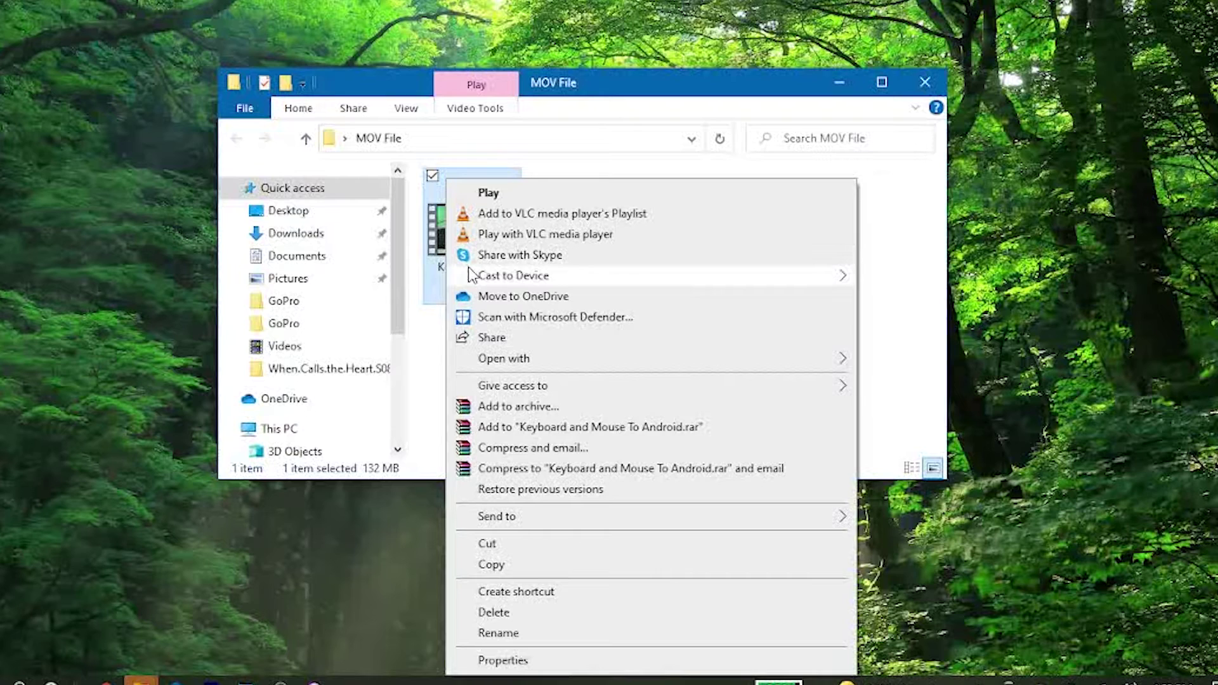
{"action": "left_click", "coordinate": [523, 660]}
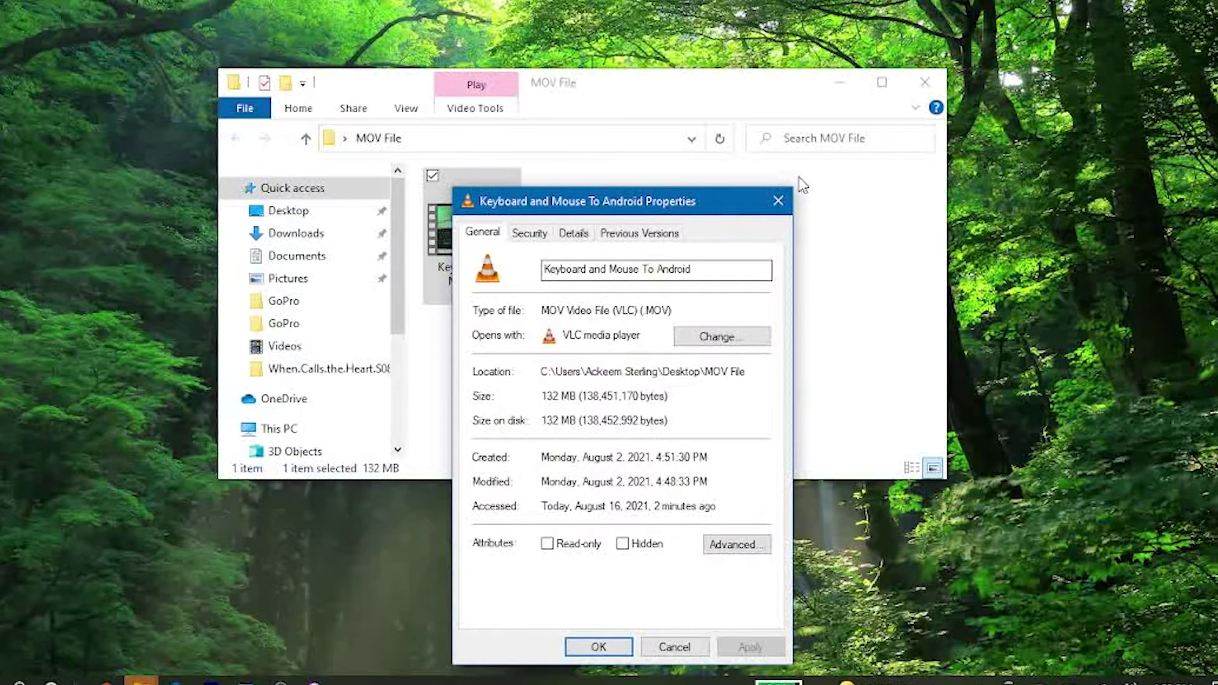
{"action": "left_click", "coordinate": [777, 200]}
{"action": "double_click", "coordinate": [490, 253]}
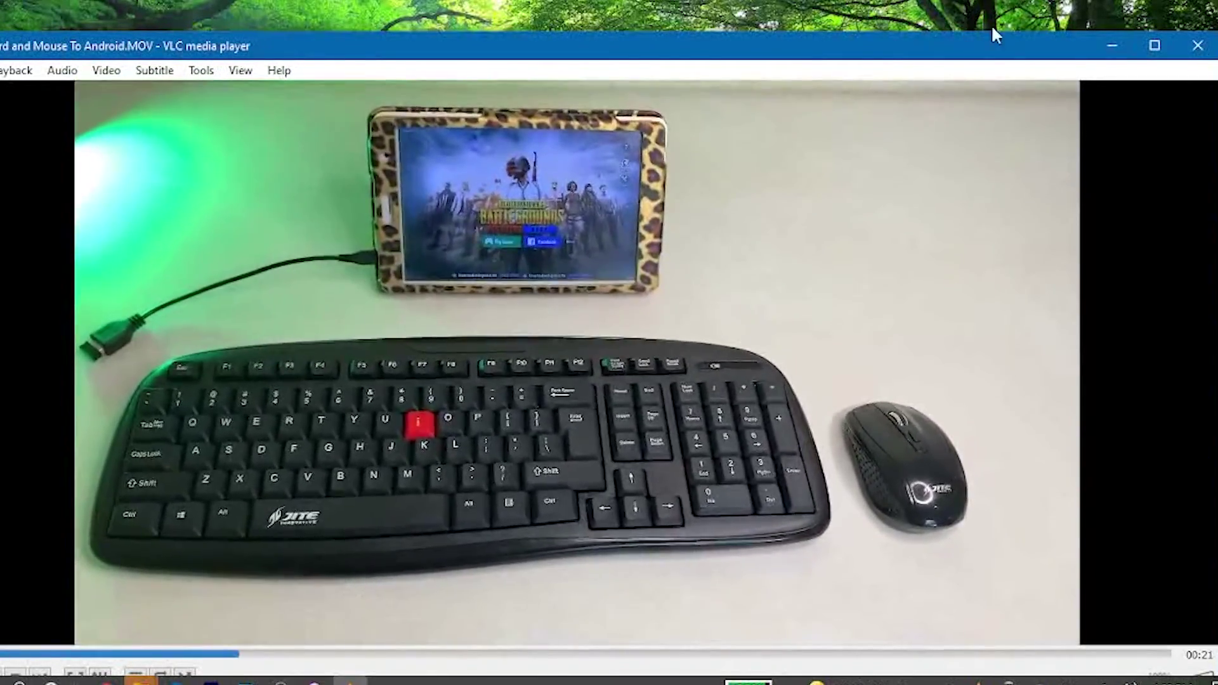
{"action": "left_click", "coordinate": [1197, 45]}
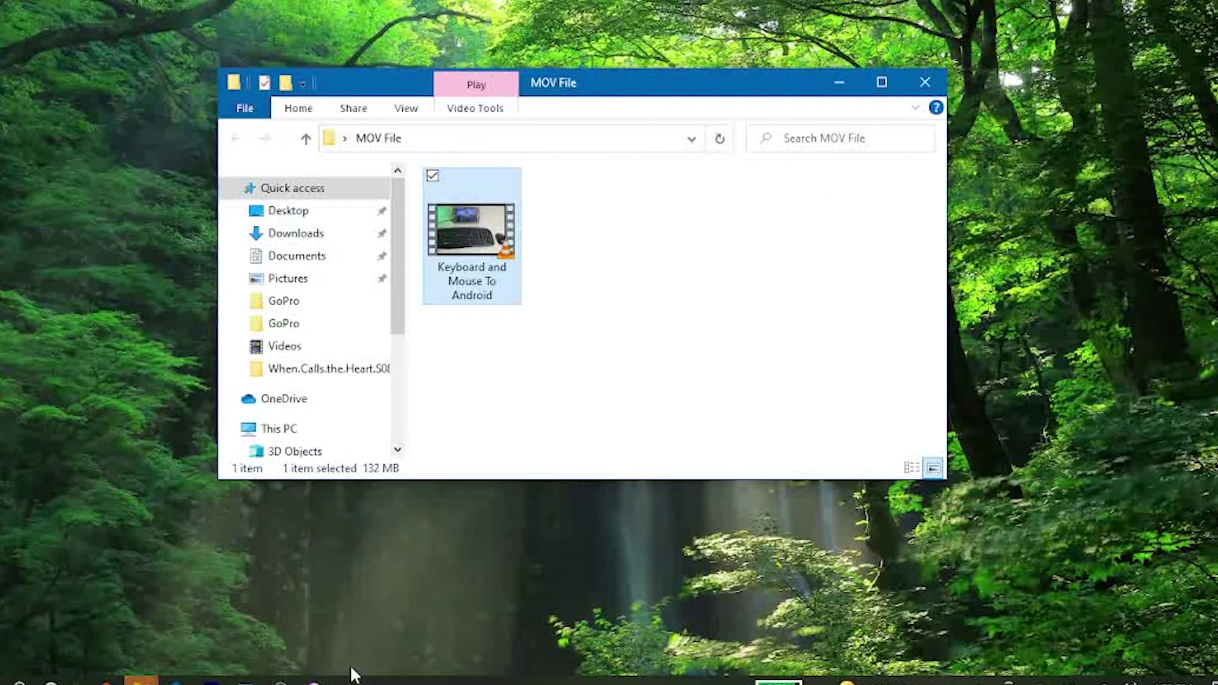
- In VideoProc, open the Video converter and load the Keyboard and Mouse To Android MOV from the MOV File folder
{"action": "left_click_drag", "start_coordinate": [671, 75], "coordinate": [666, 75]}
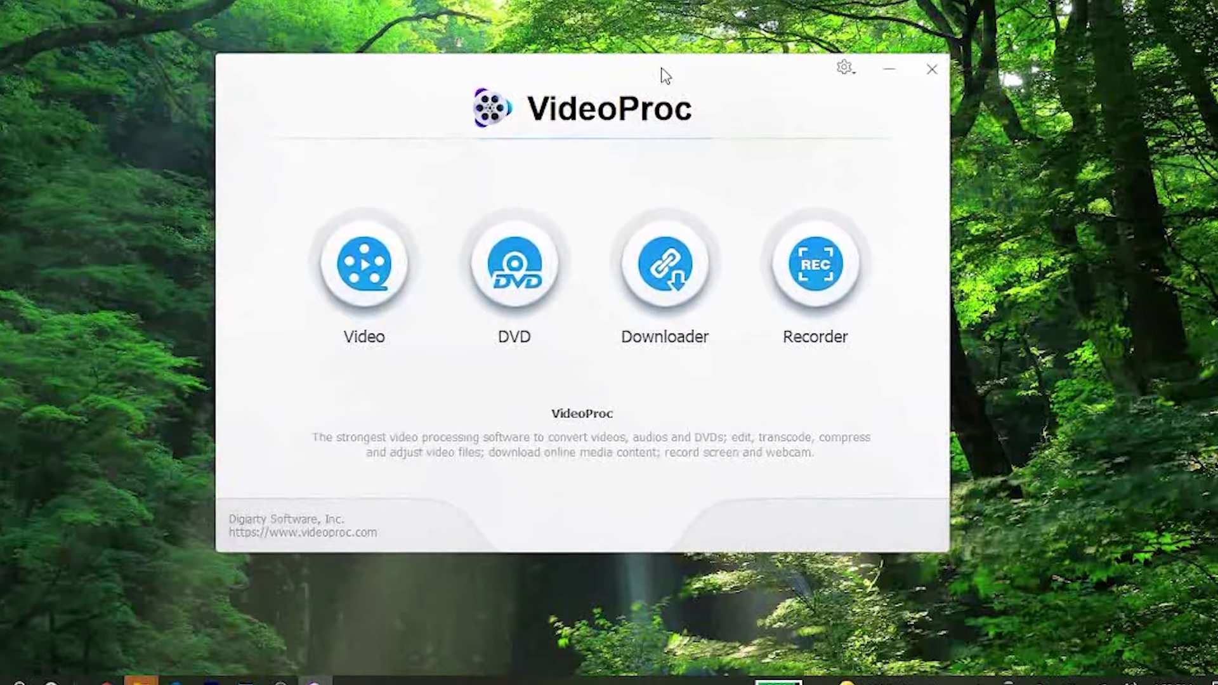
{"action": "left_click", "coordinate": [374, 265]}
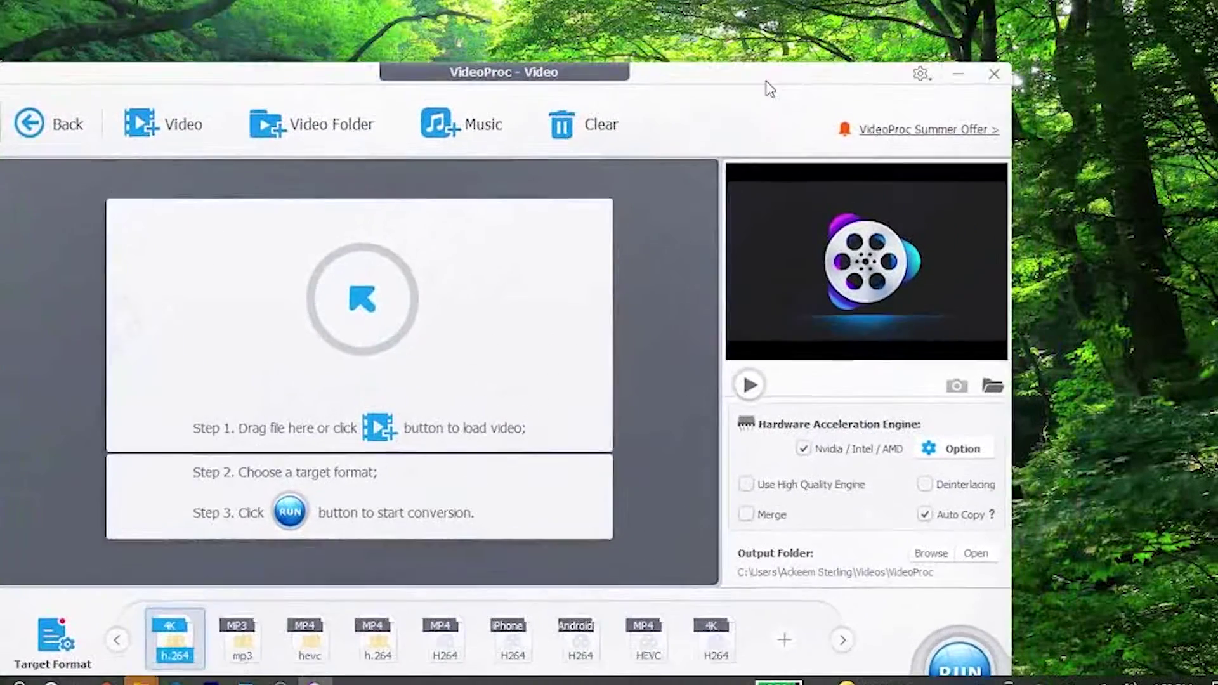
{"action": "left_click", "coordinate": [769, 84]}
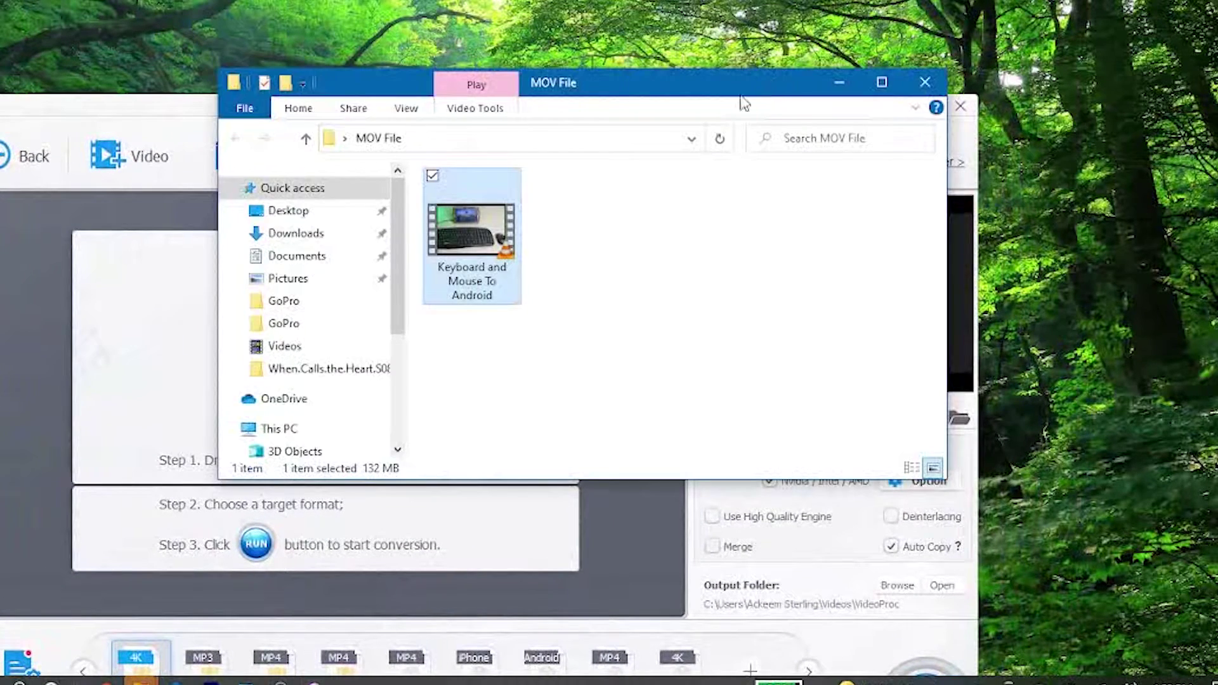
{"action": "left_click_drag", "start_coordinate": [467, 246], "coordinate": [114, 356]}
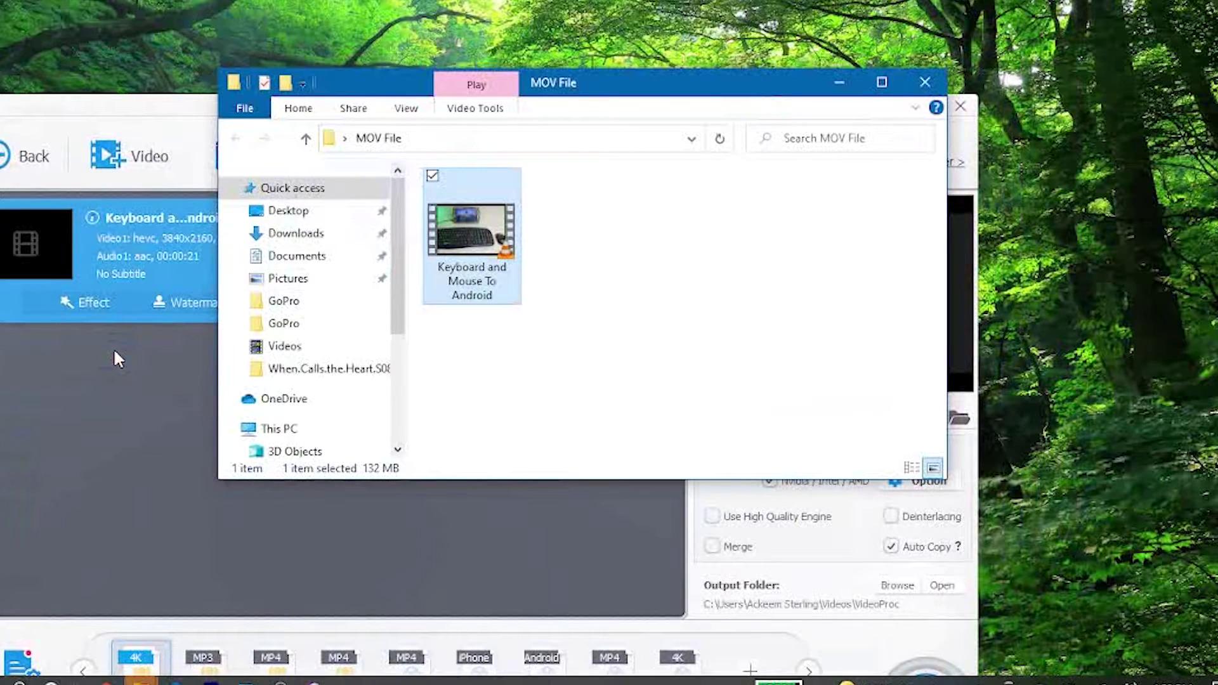
{"action": "left_click", "coordinate": [127, 400]}
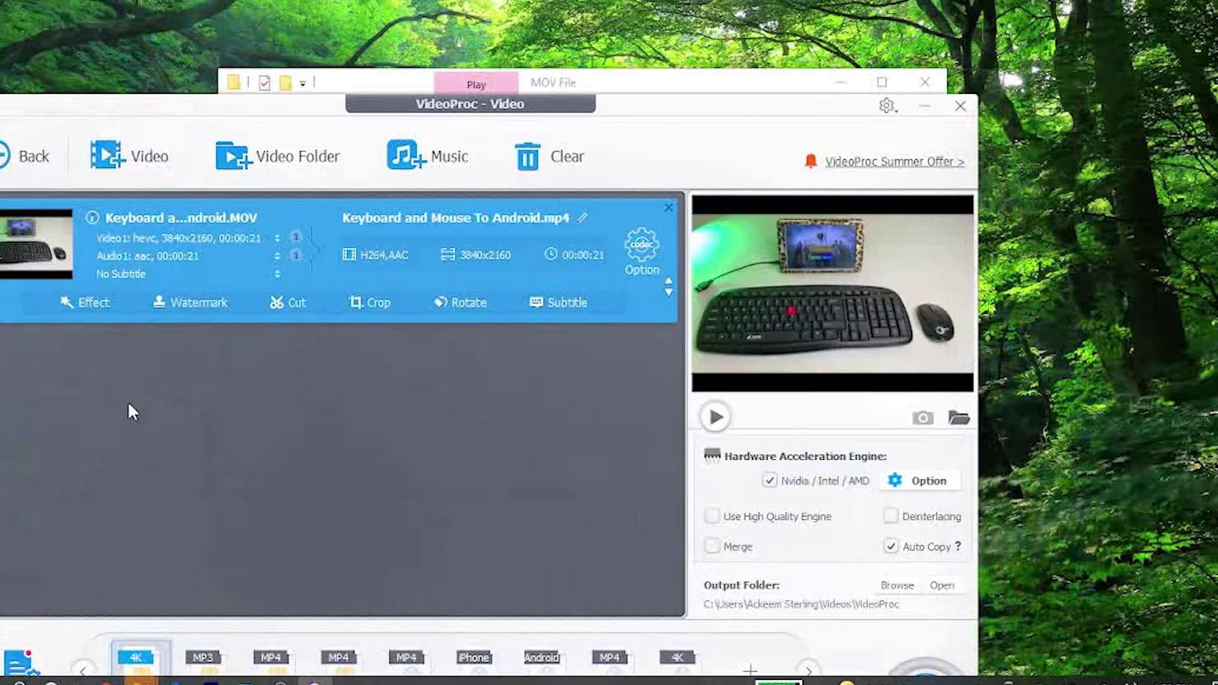
{"action": "left_click", "coordinate": [840, 82]}
{"action": "left_click_drag", "start_coordinate": [774, 109], "coordinate": [903, 24]}
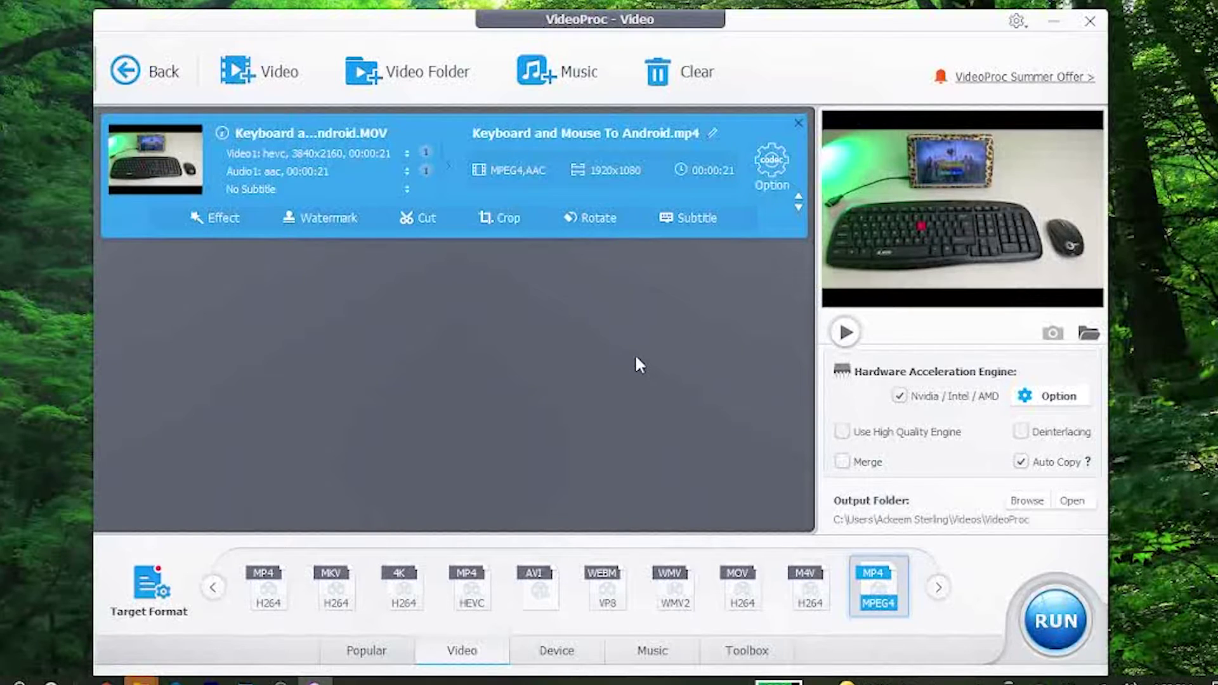
- Set the output folder to the MOV File folder on the Desktop and run the conversion
{"action": "left_click", "coordinate": [1026, 501]}
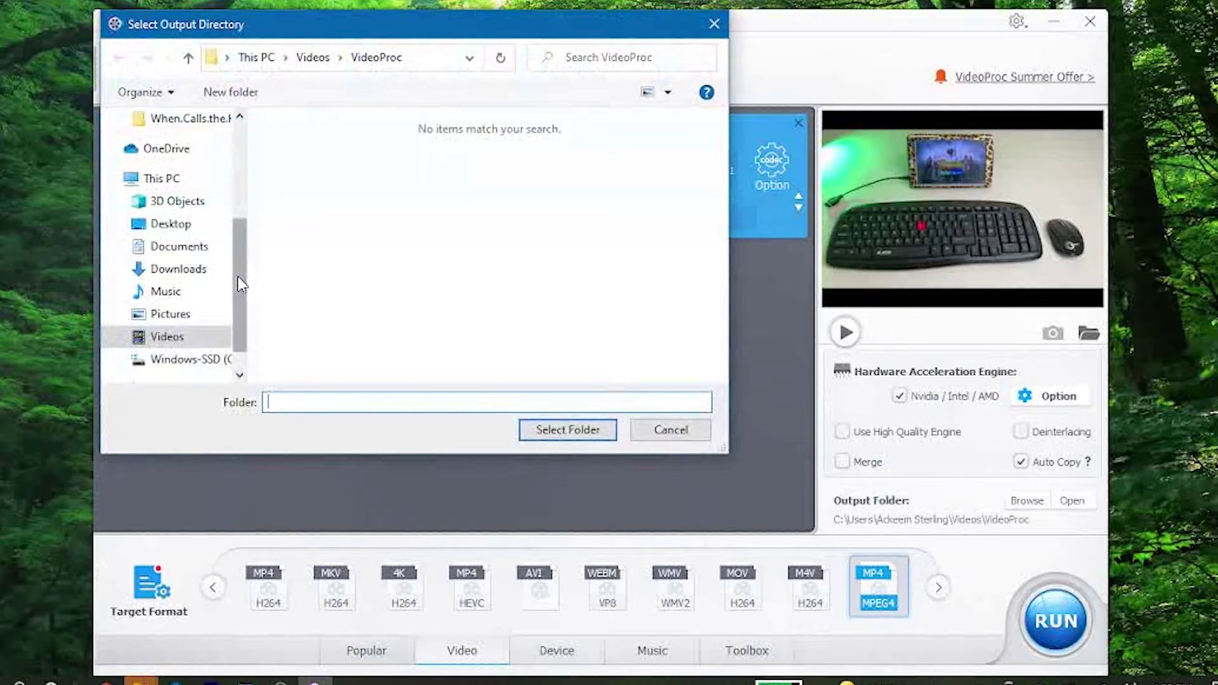
{"action": "left_click", "coordinate": [177, 231]}
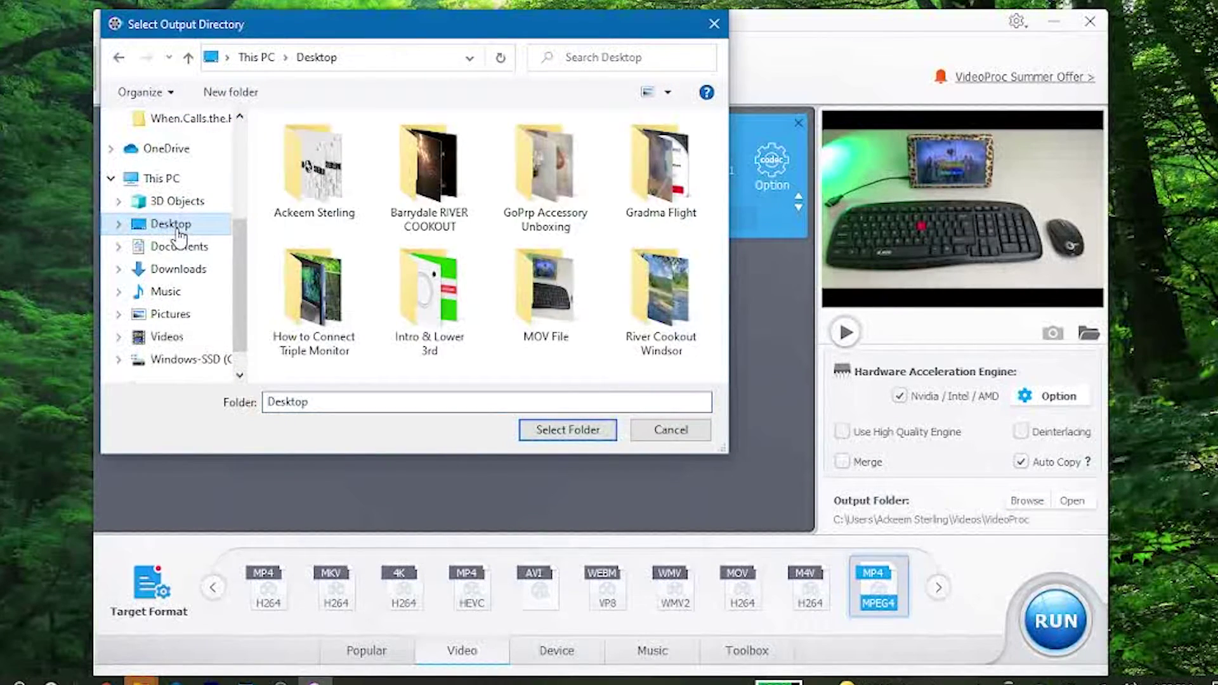
{"action": "left_click", "coordinate": [529, 325]}
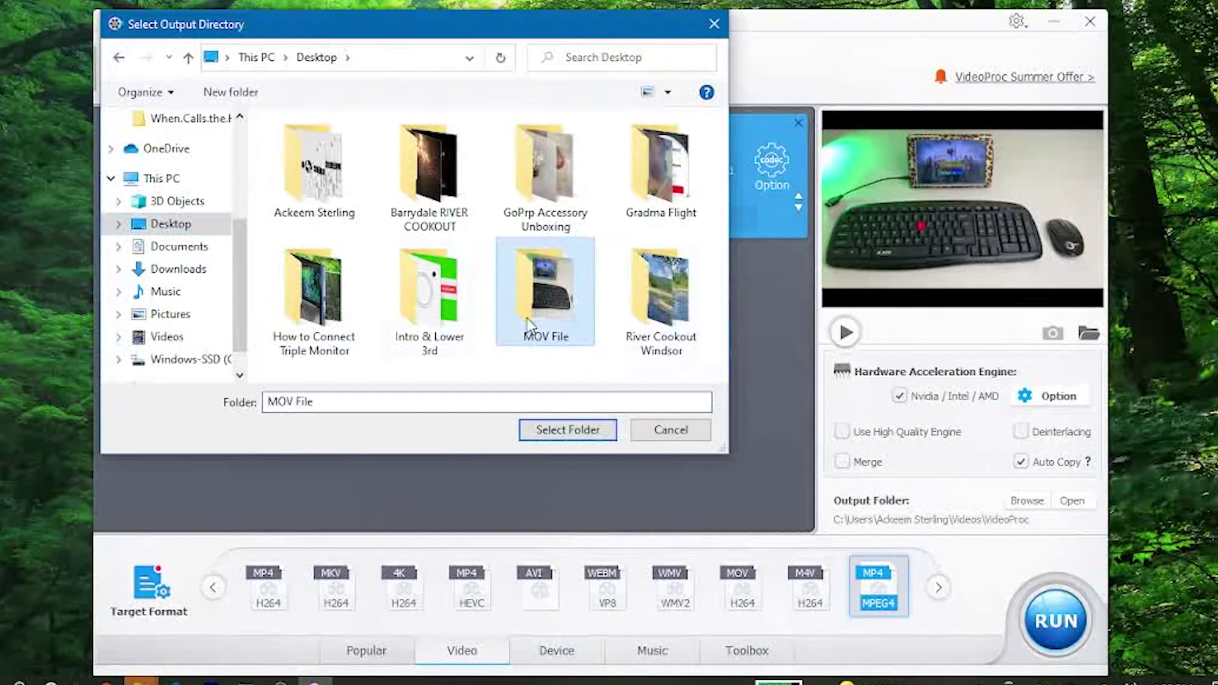
{"action": "left_click", "coordinate": [564, 431]}
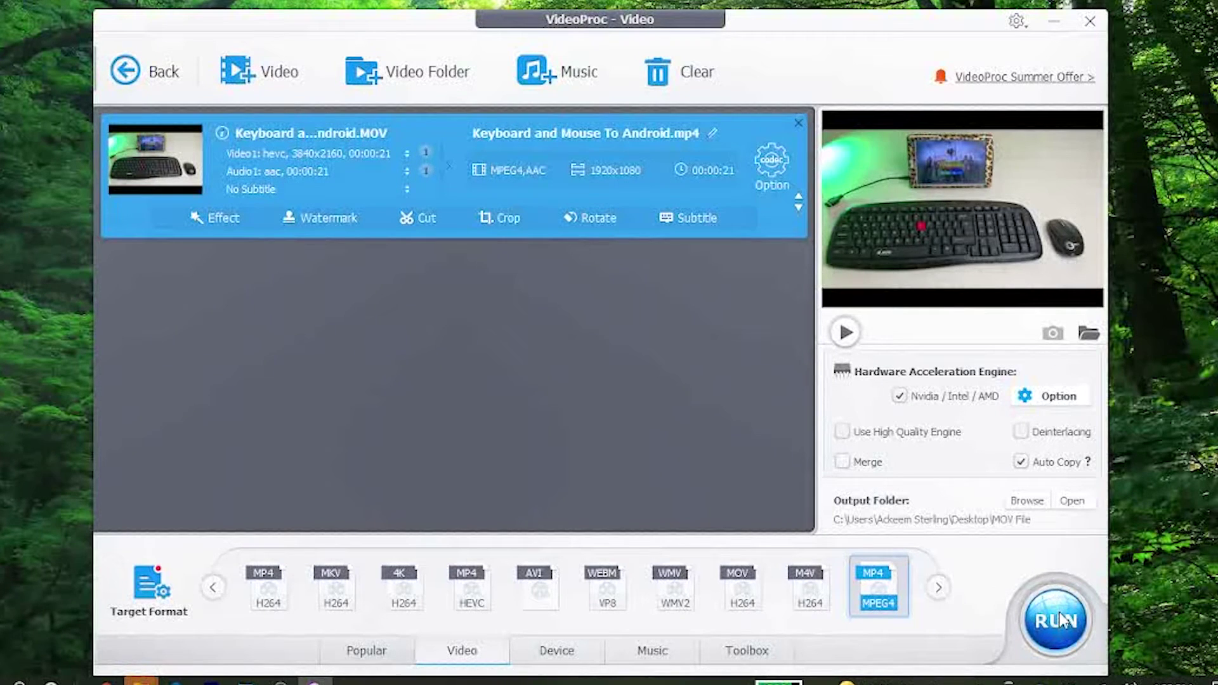
{"action": "left_click", "coordinate": [1044, 629]}
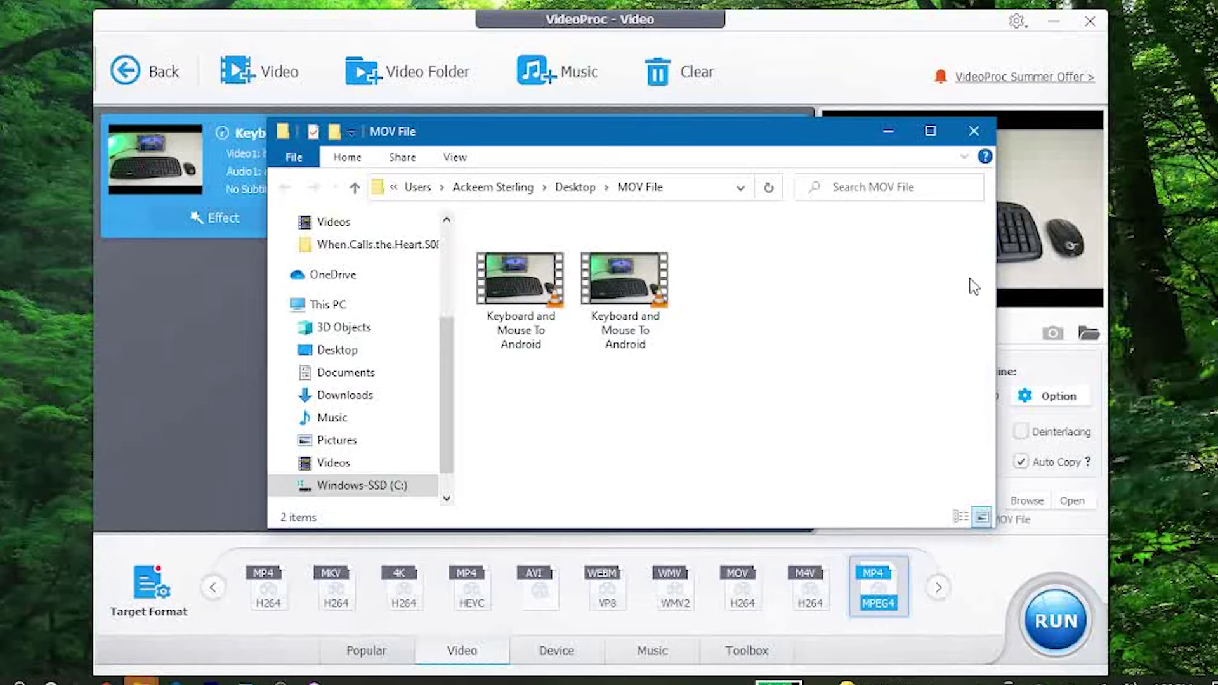
- Inspect the file properties of the original and converted videos in the output folder to compare type and size
{"action": "left_click", "coordinate": [626, 301]}
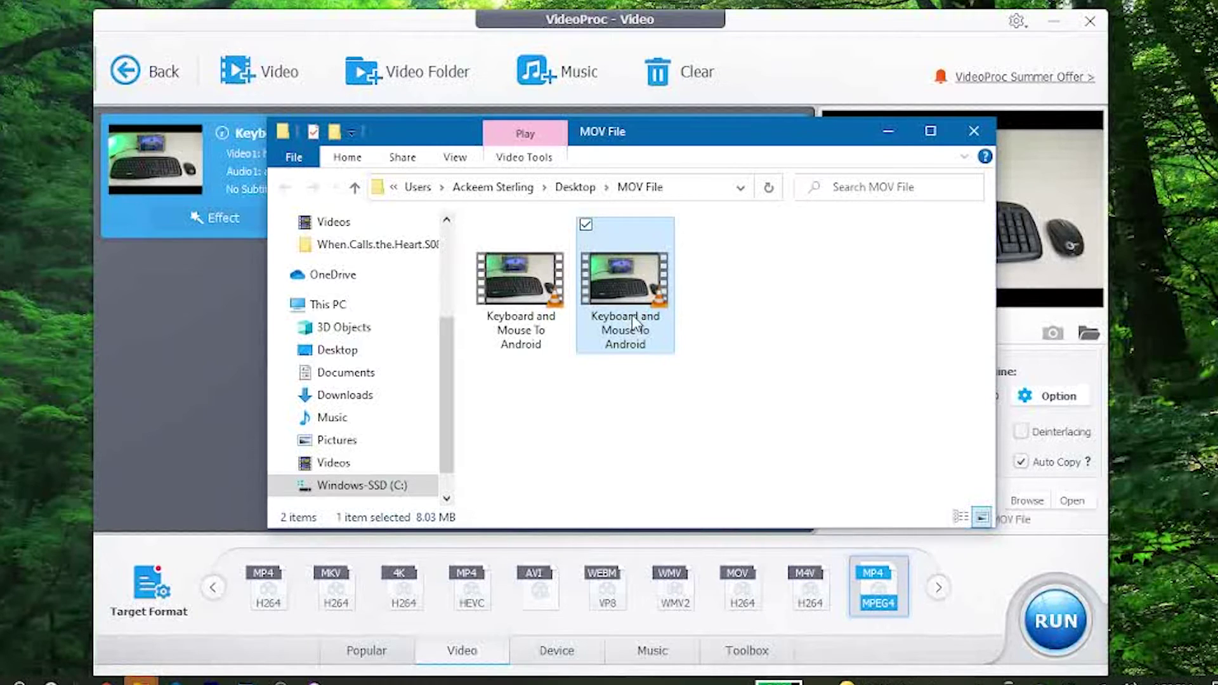
{"action": "left_click", "coordinate": [515, 326]}
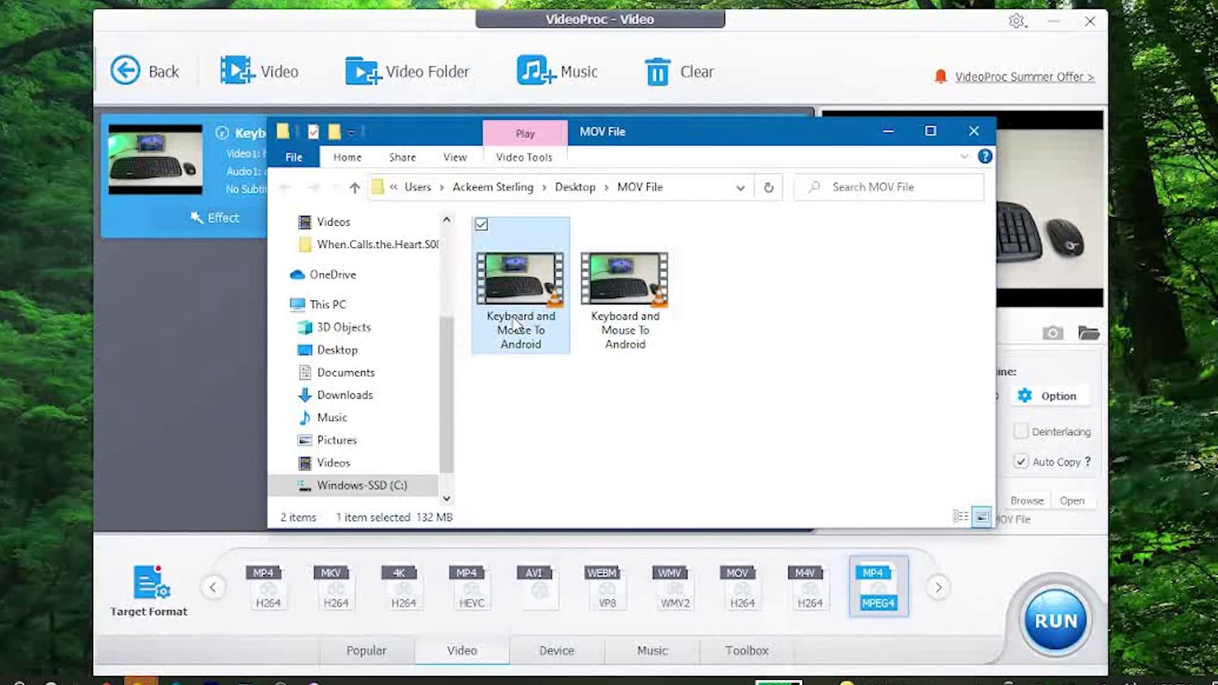
{"action": "double_click", "coordinate": [513, 321]}
{"action": "right_click", "coordinate": [513, 315]}
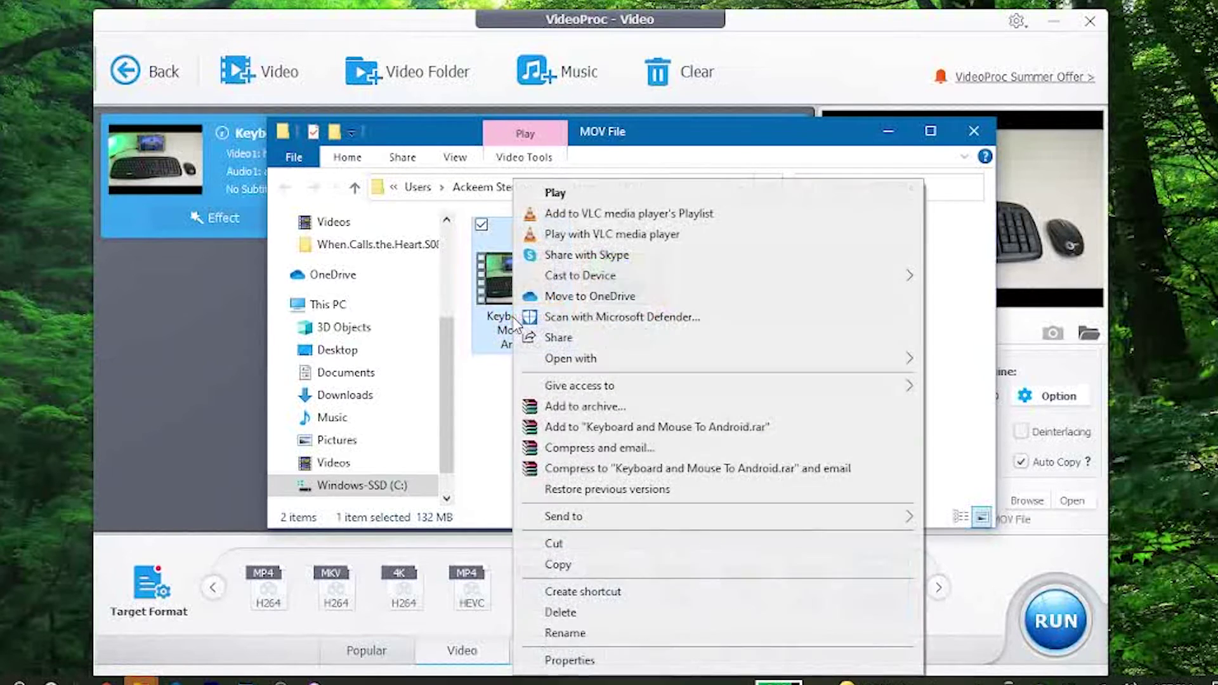
{"action": "left_click", "coordinate": [567, 659]}
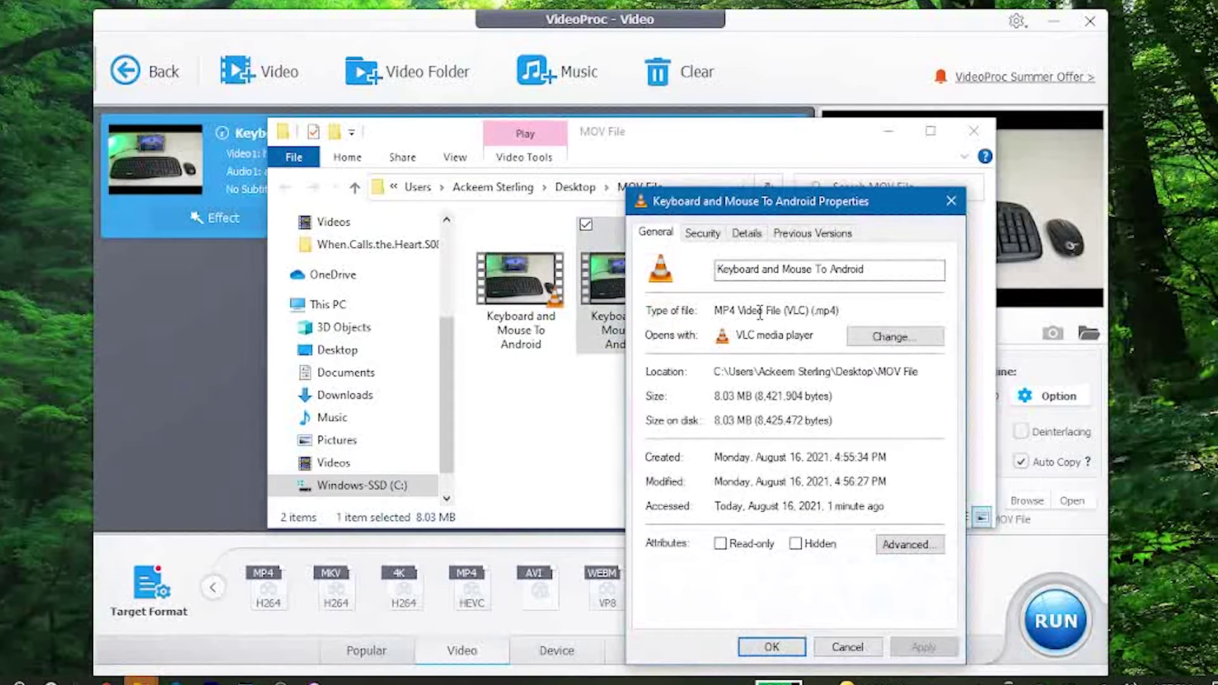
{"action": "left_click", "coordinate": [952, 207]}
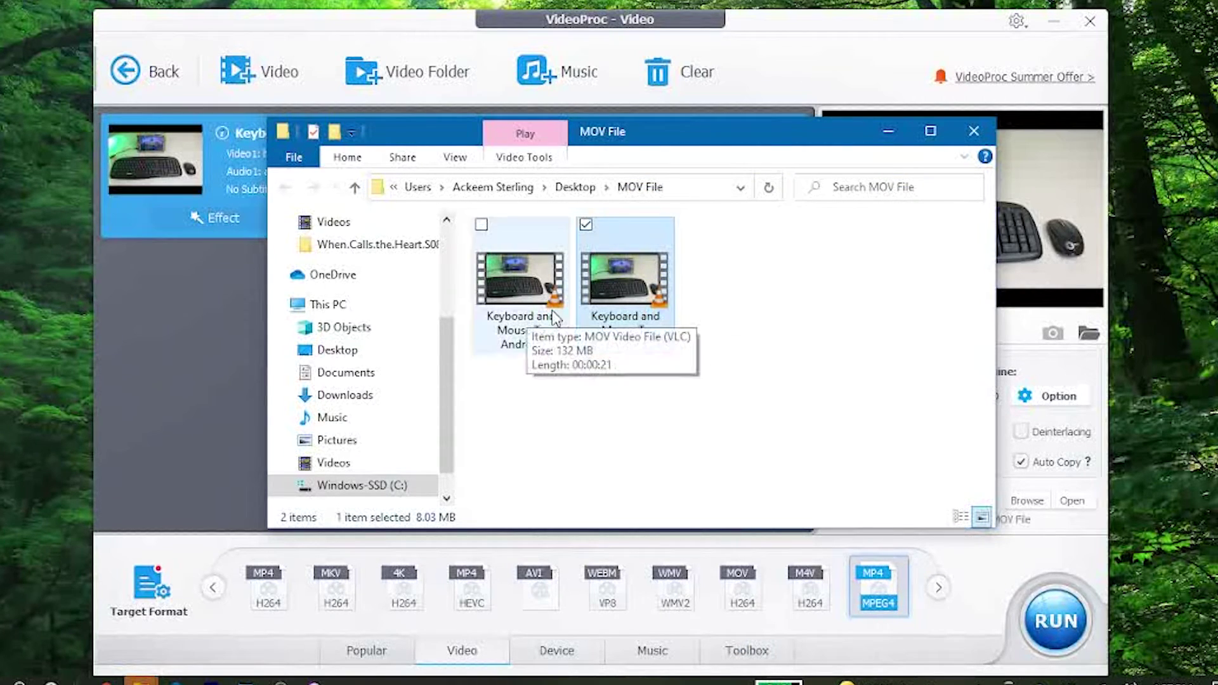
- Play the converted MP4 video in VLC, close the player, and close the MOV File folder
{"action": "double_click", "coordinate": [642, 292]}
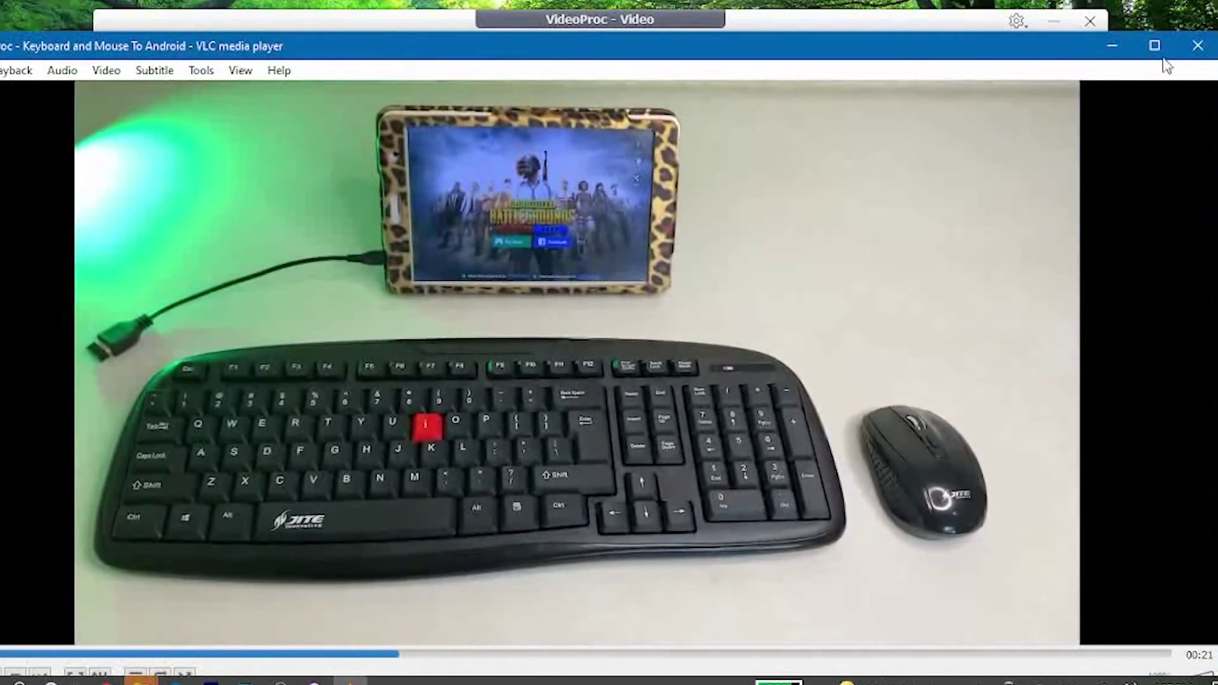
{"action": "left_click", "coordinate": [1196, 45]}
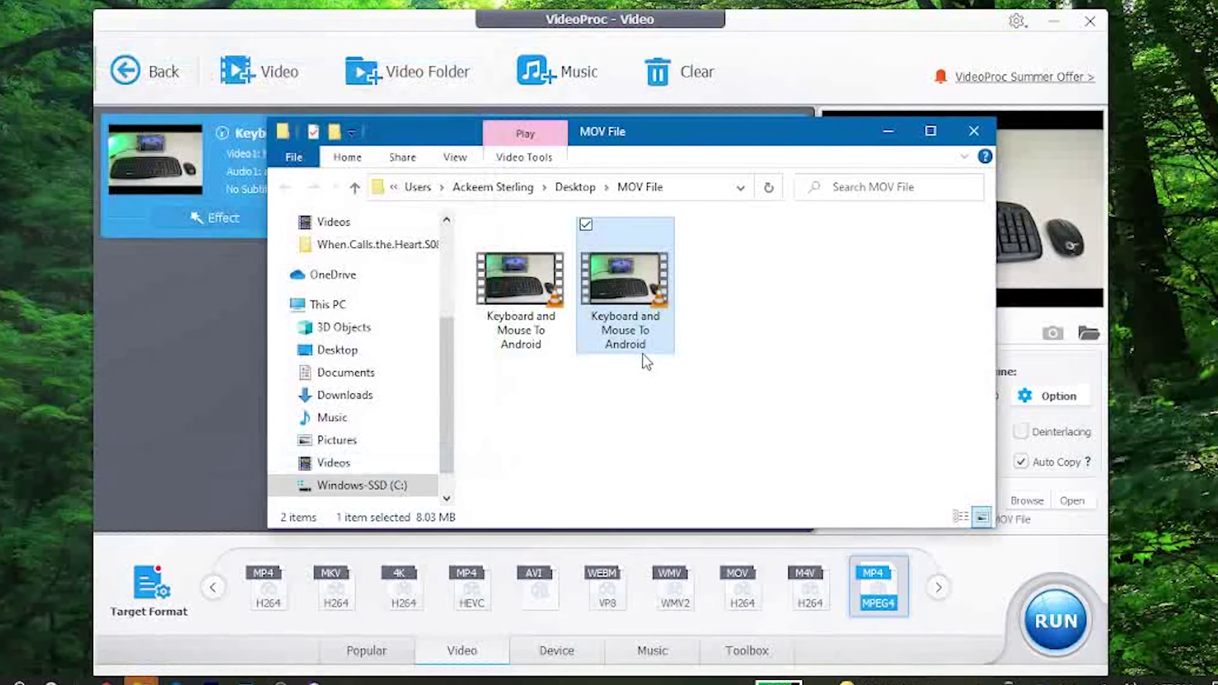
{"action": "mouse_move", "coordinate": [646, 362]}
{"action": "left_click", "coordinate": [973, 130]}
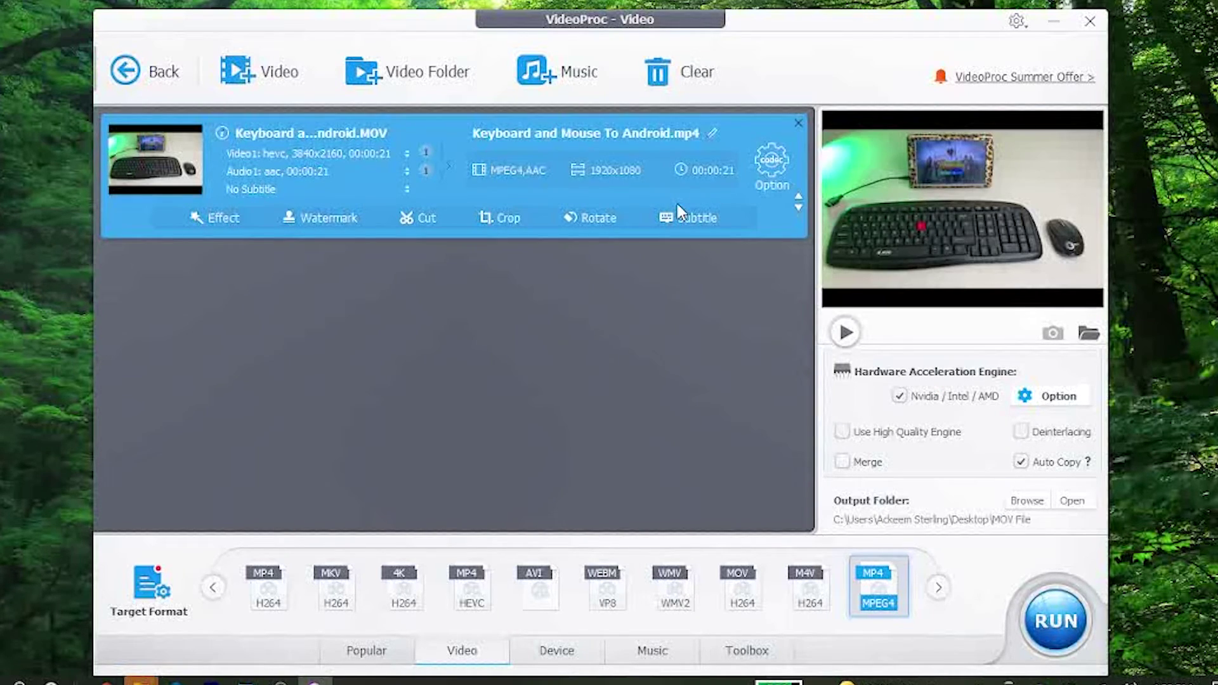